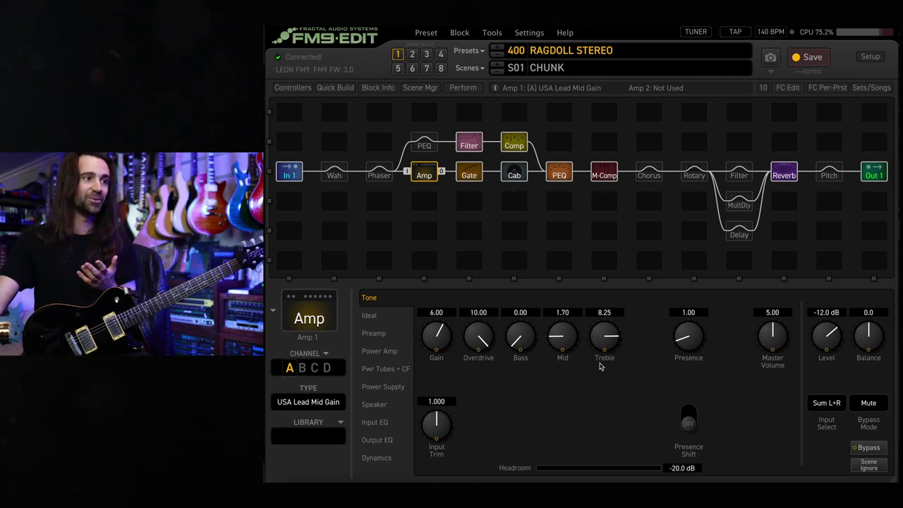
Step: Show the amp's Speaker page with the 4x12 5153 impedance curve and Medium breakup
left_click(367, 441)
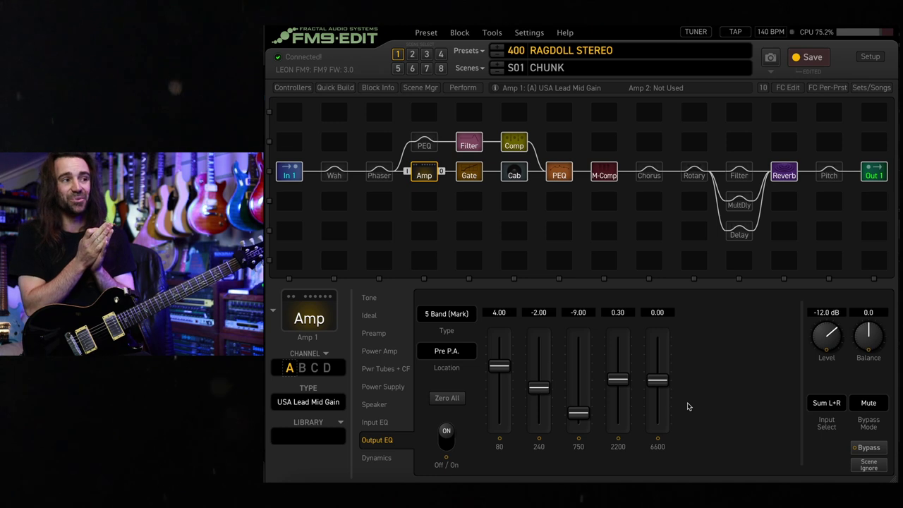
left_click(375, 404)
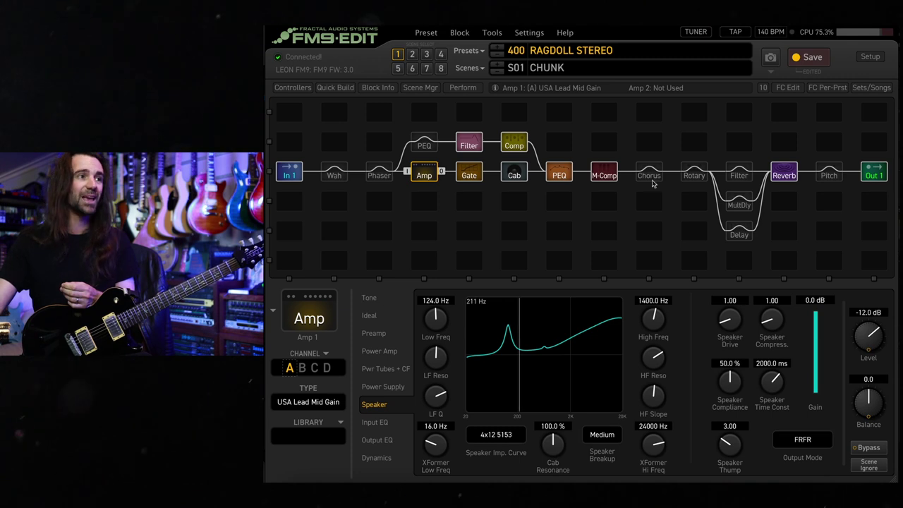
left_click(465, 172)
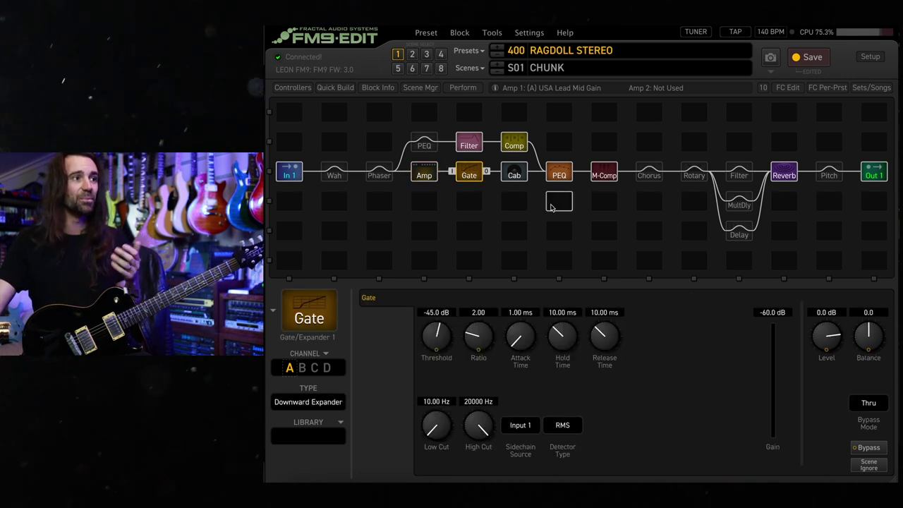
left_click(515, 179)
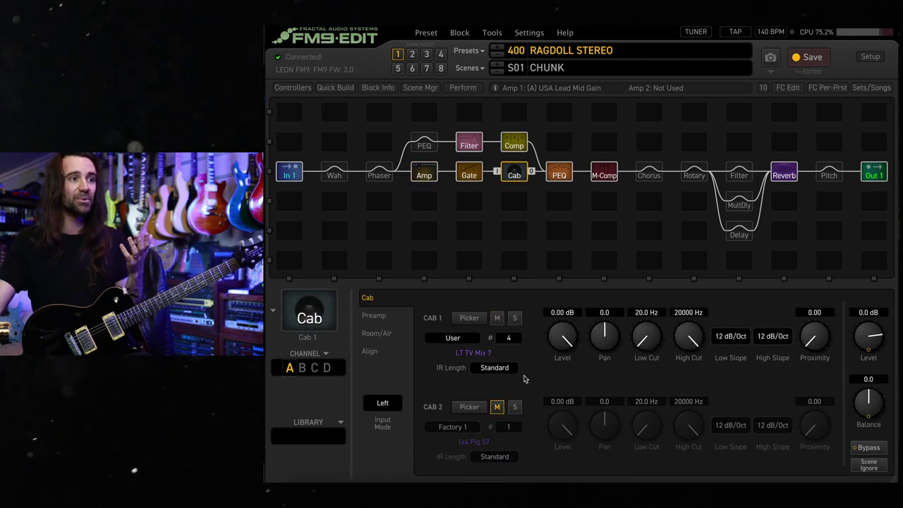
left_click(559, 172)
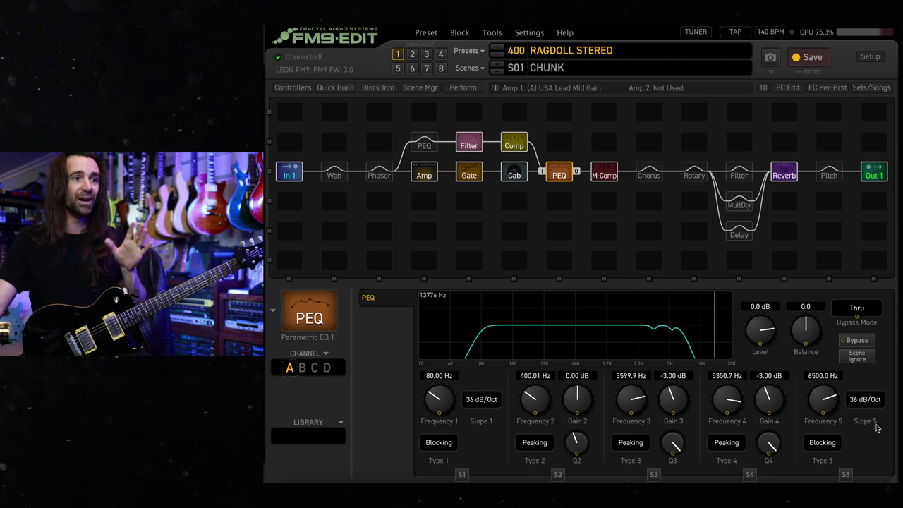
left_click(612, 176)
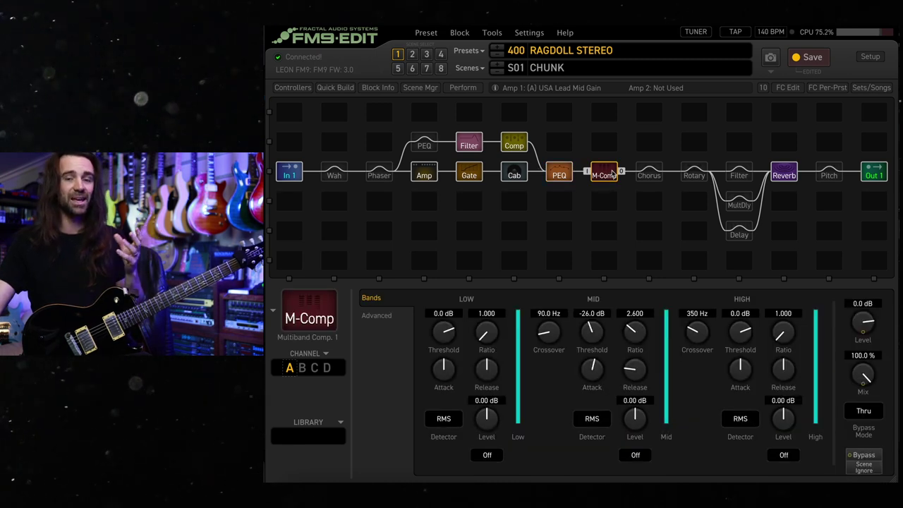
left_click(781, 177)
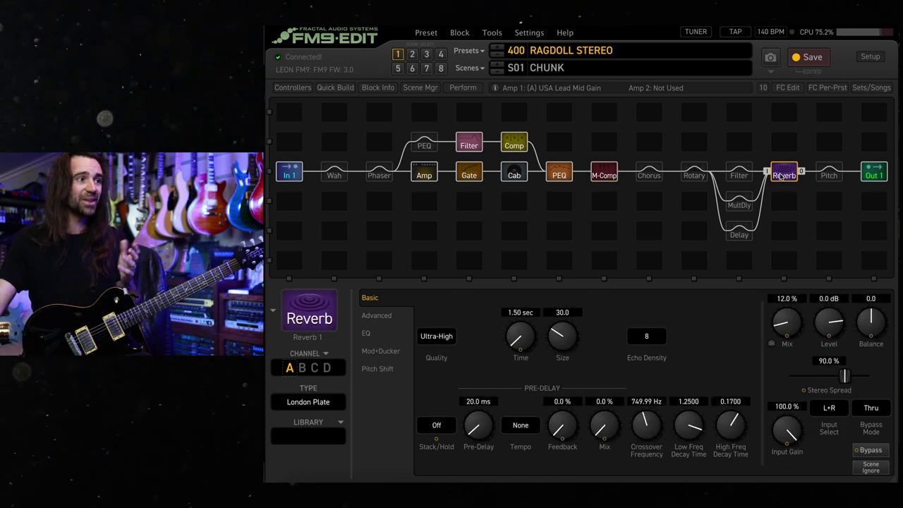
left_click(424, 175)
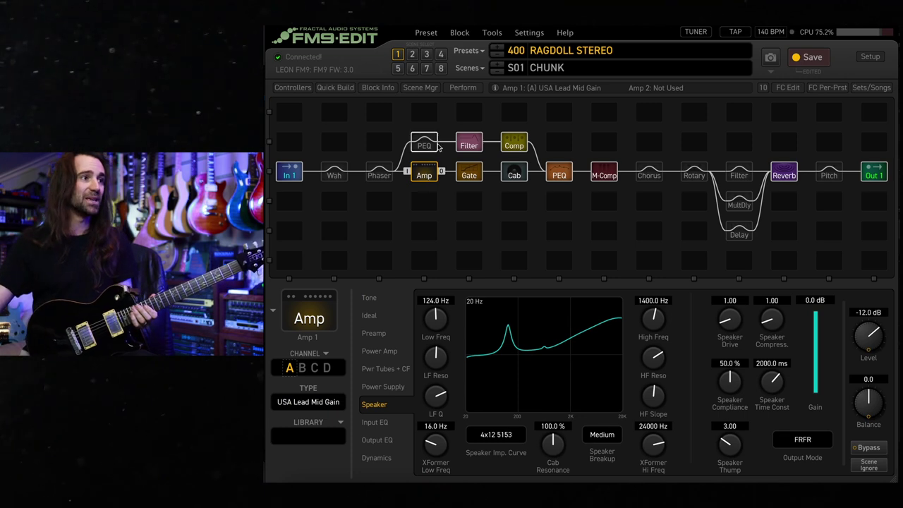
Step: Bring up the amp's Tone page: Gain 6.00, Overdrive 10.00, Treble 8.25, Level -12.0 dB
left_click(390, 300)
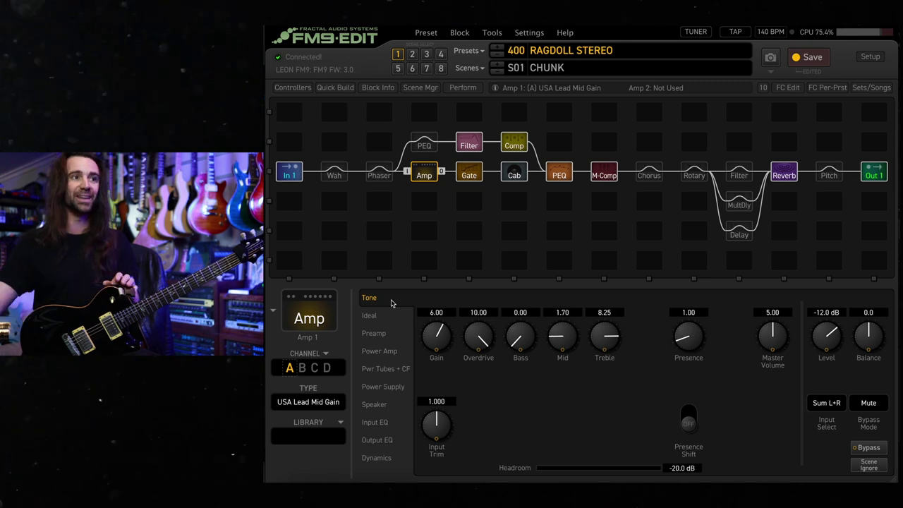
Step: Show the Pitch block's Master+Mod page: Dual Chromatic, Block In detector, Fast tracking, 30% mix
left_click(829, 175)
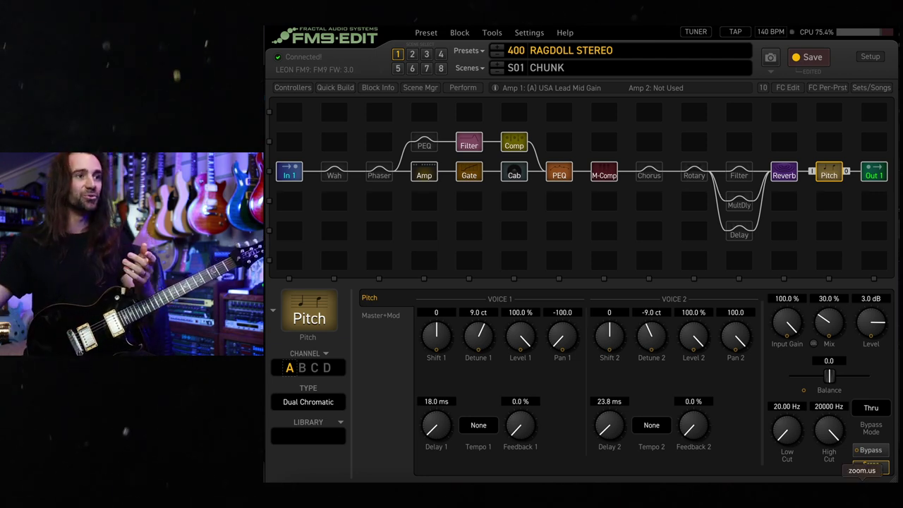
left_click(377, 316)
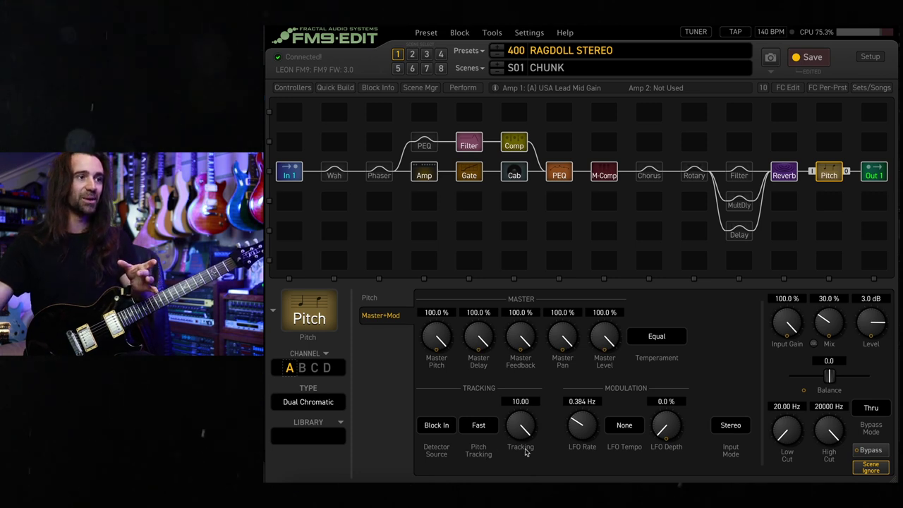
Step: Flip the Pitch block to channel B, then back to channel A's Dual Chromatic voices
left_click(302, 368)
left_click(372, 297)
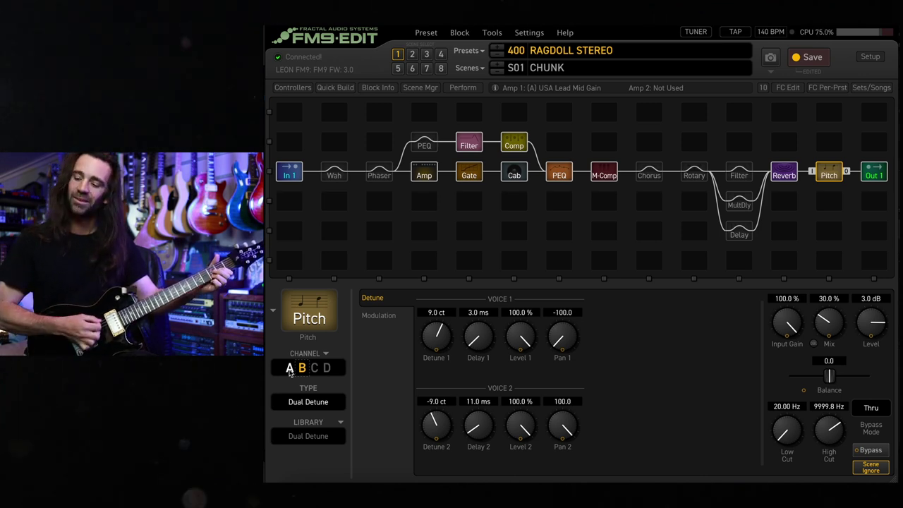
left_click(290, 369)
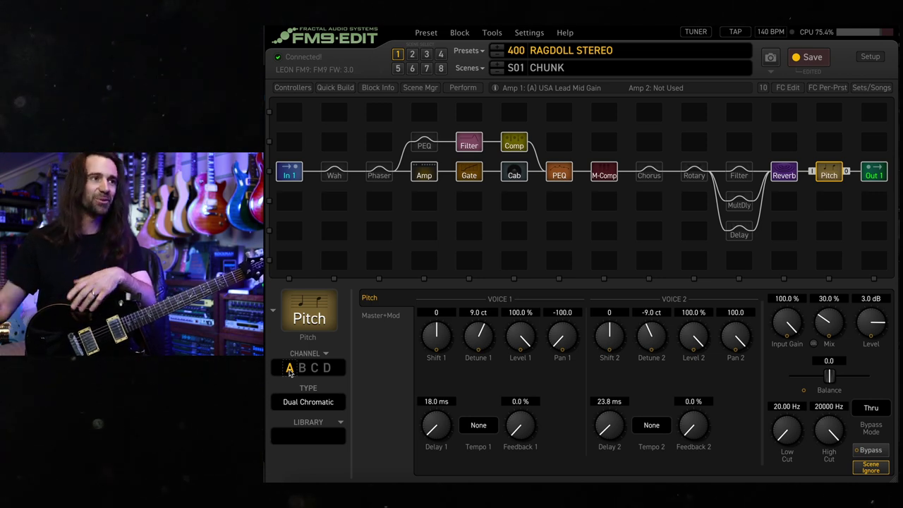
Step: Switch to scene 2 LEAD and review the amp's Preamp and Ideal tone pages
left_click(414, 56)
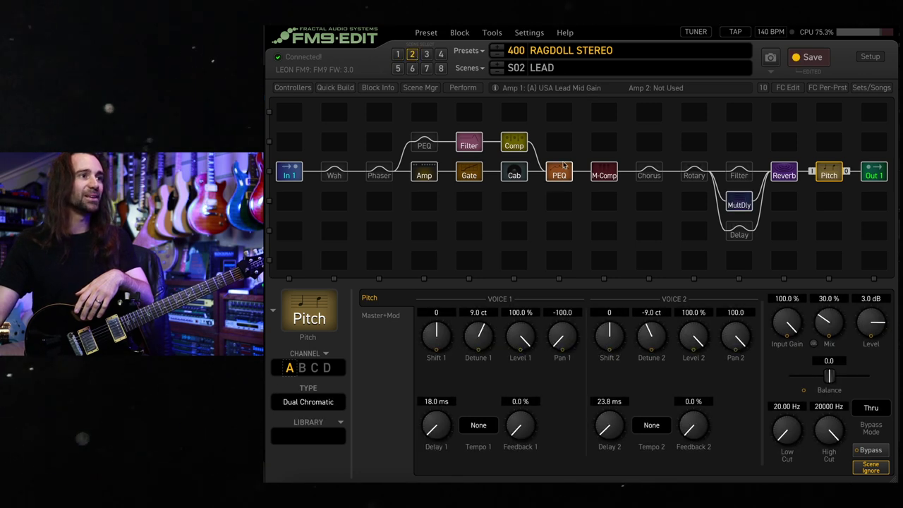
left_click(439, 175)
left_click(425, 173)
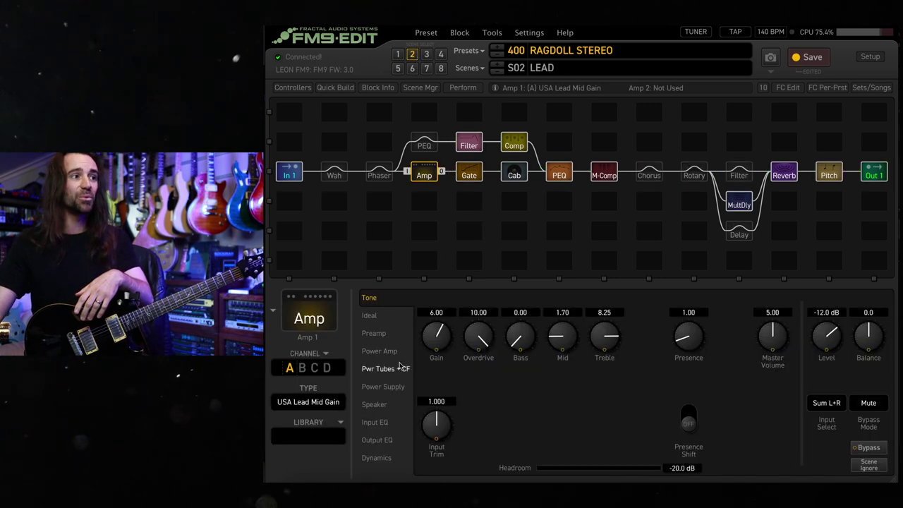
left_click(374, 334)
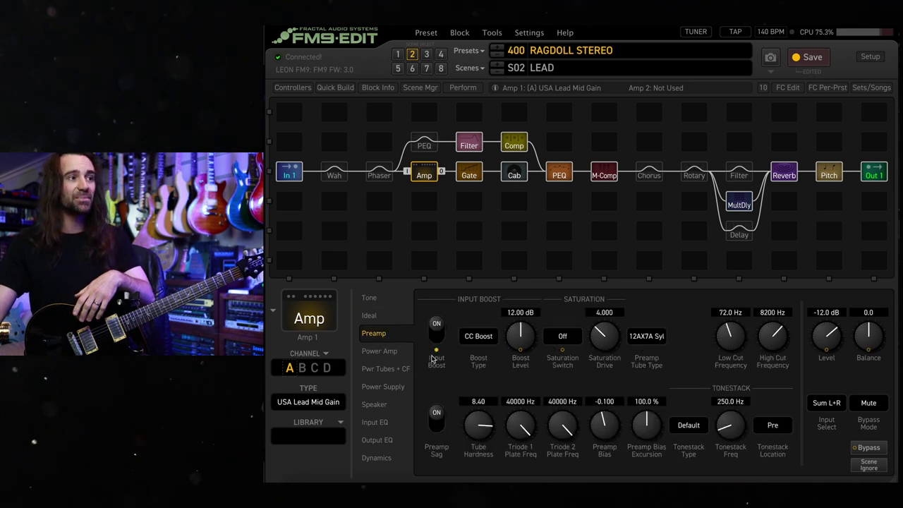
left_click(369, 315)
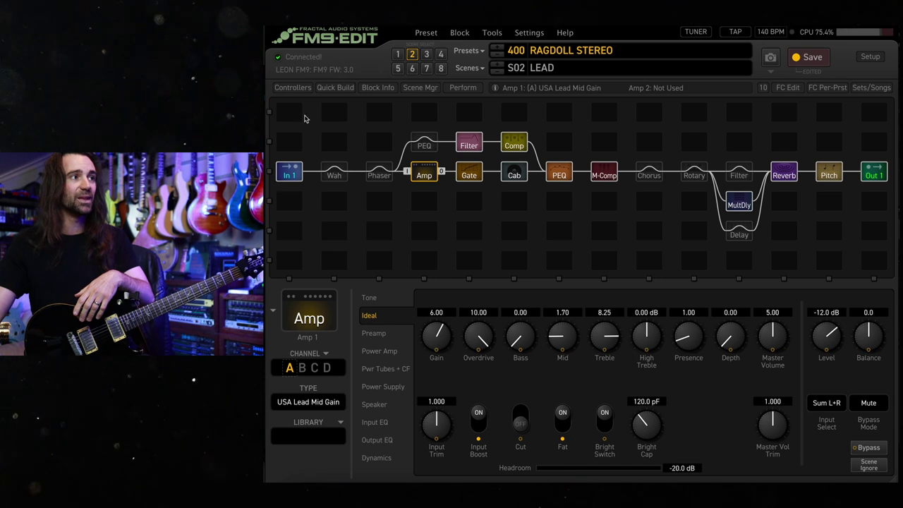
Step: Check each scene's control switches, then show the MultDly's Quad Parallel Delay taps (11.0/7.0 ms)
left_click(293, 90)
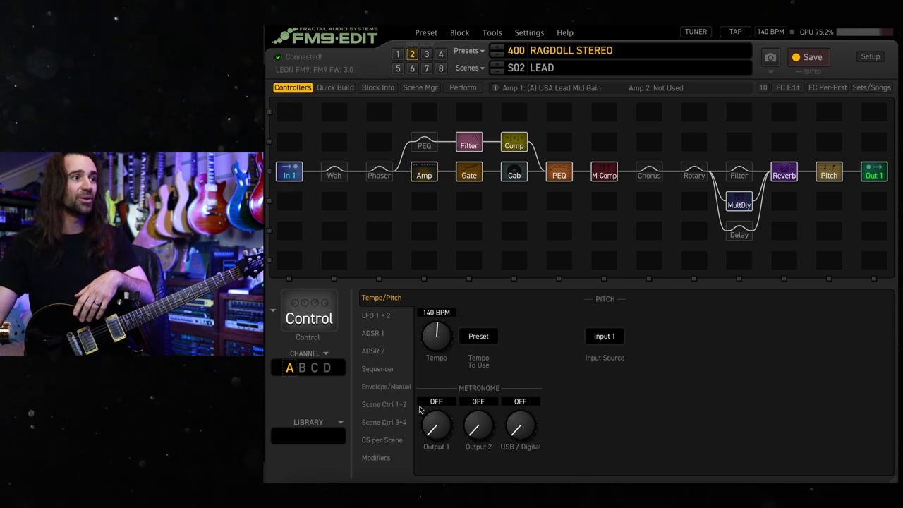
left_click(381, 440)
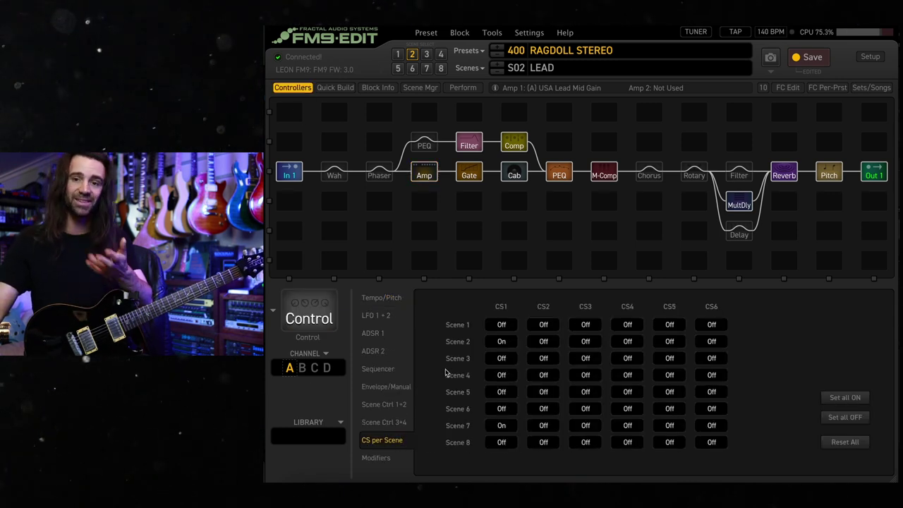
left_click(423, 173)
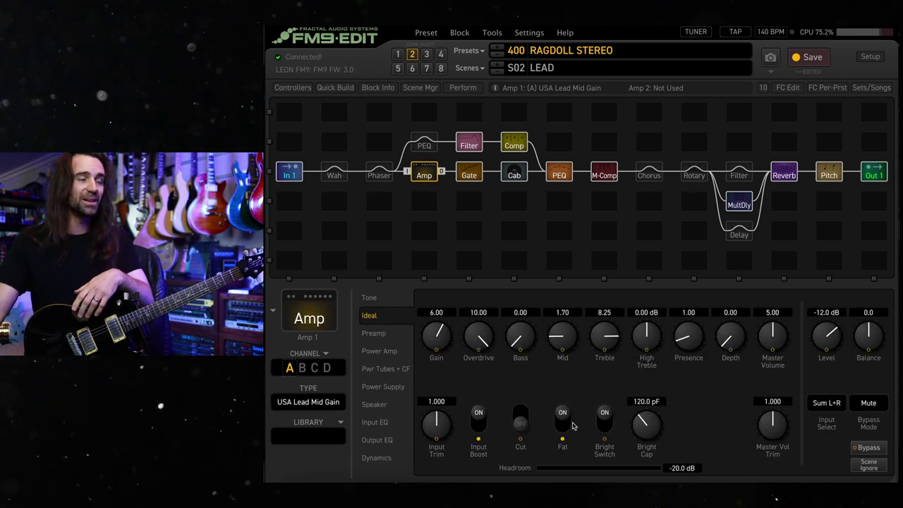
left_click(377, 333)
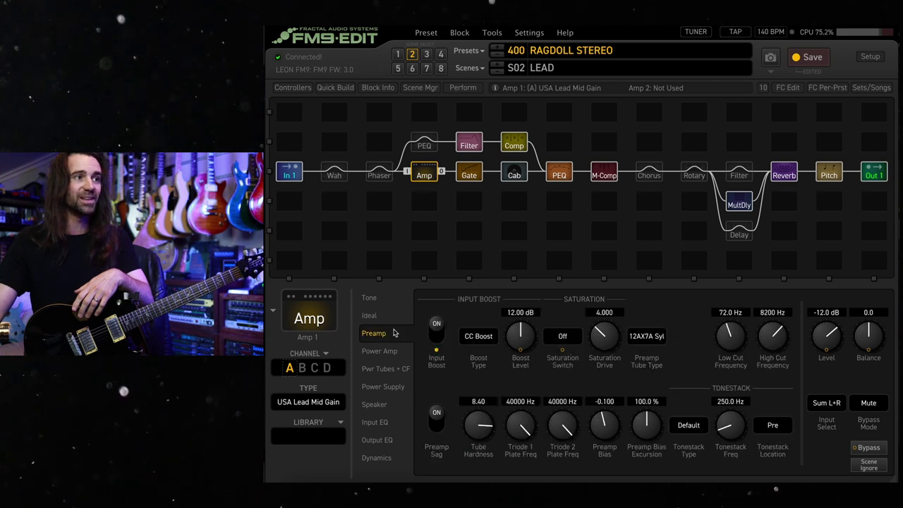
left_click(746, 204)
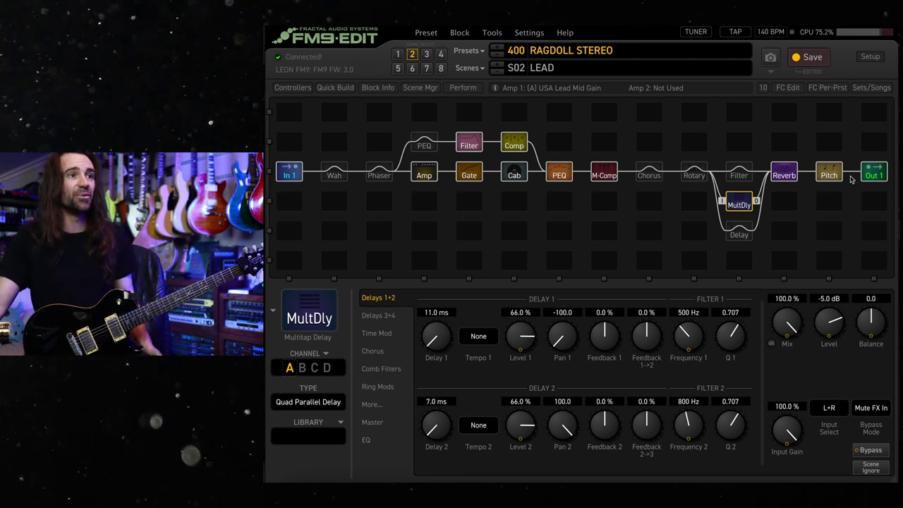
Step: Check Out 1's mixer and its Scene Levels, where Scene 2 sits at 3.00 dB
left_click(873, 174)
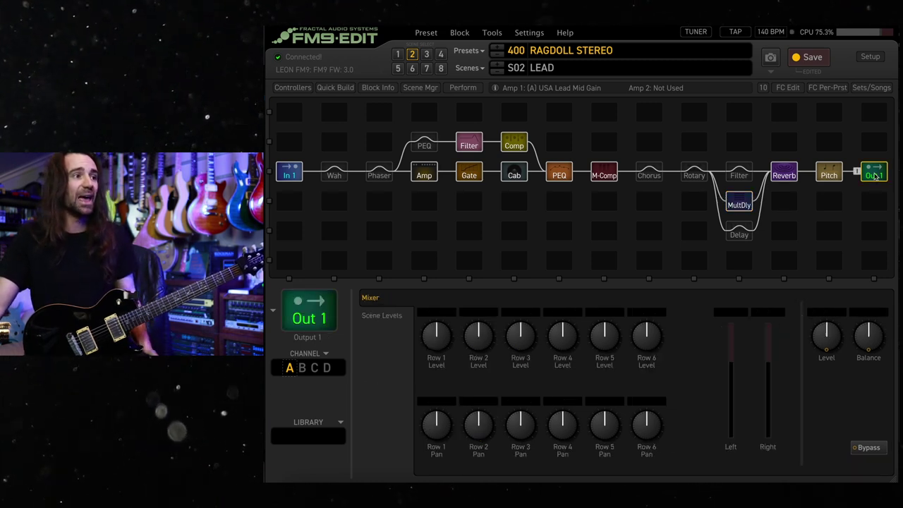
left_click(382, 315)
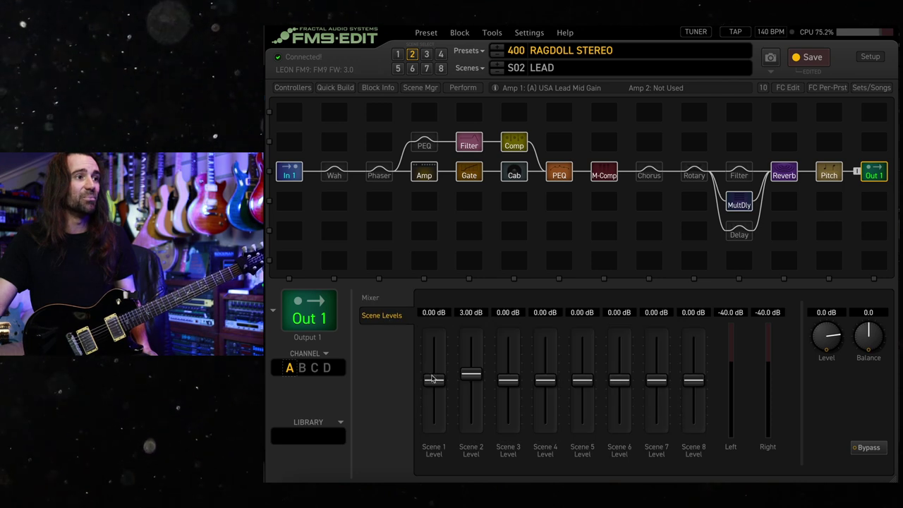
left_click(380, 299)
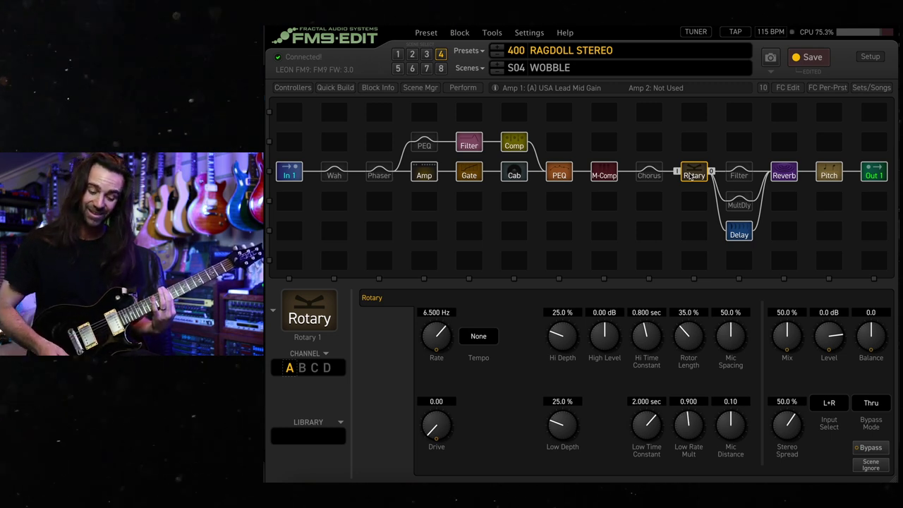
Step: Confirm the Filter frequency follows ADSR 1, then display the controllers' per-scene switch grid
key("Right")
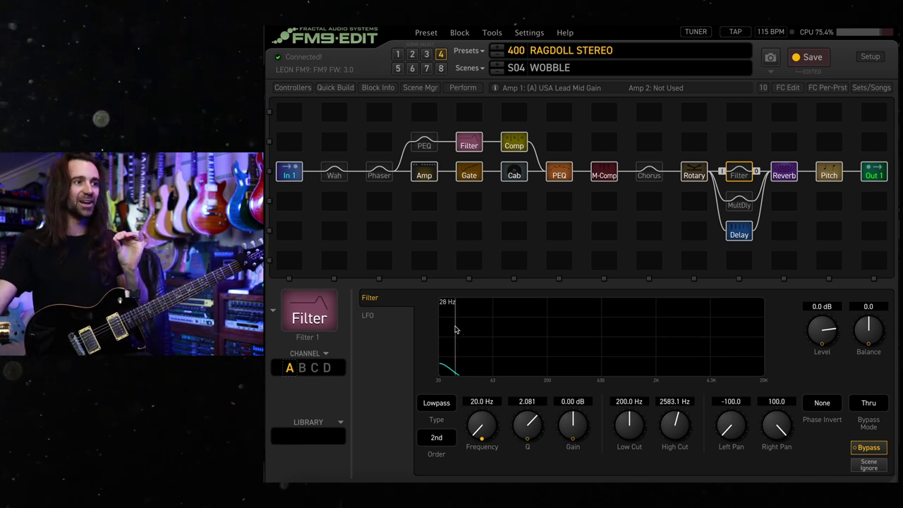
left_click(484, 428)
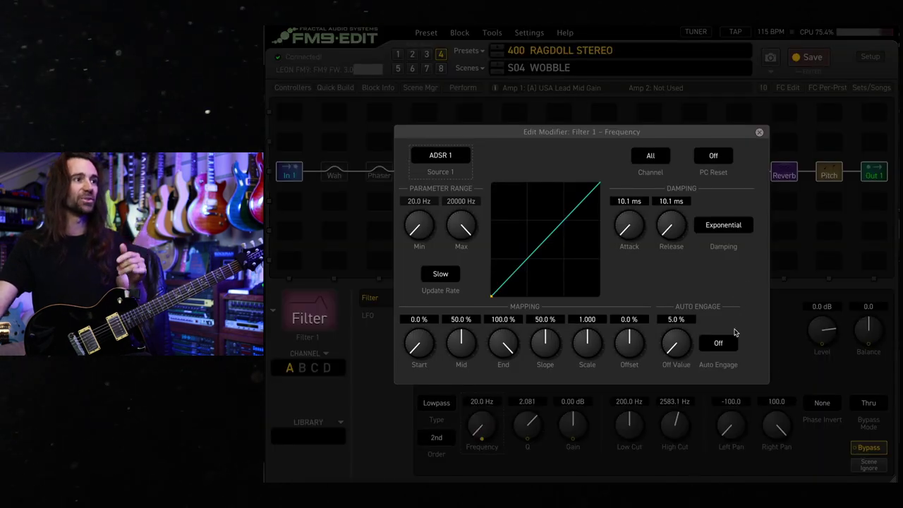
left_click(759, 132)
left_click(296, 88)
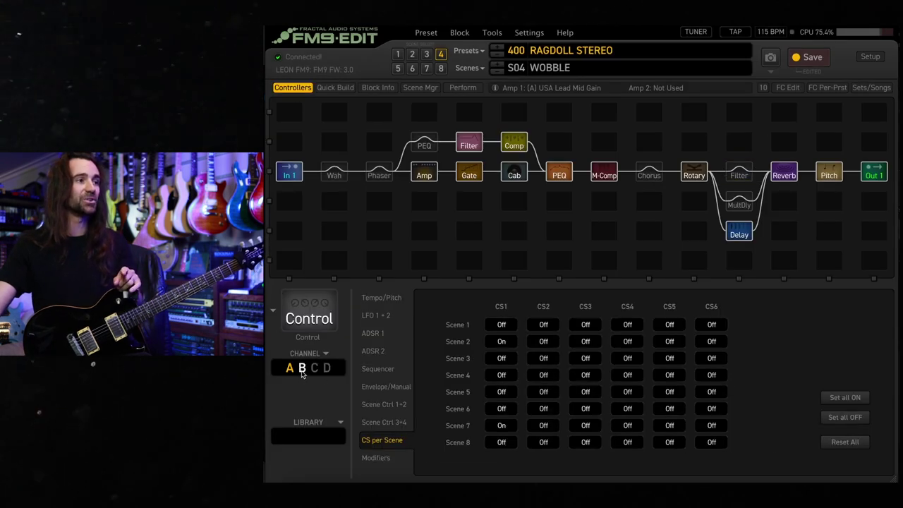
Step: Compare ADSR 1 across scenes, then show scene 6's Phaser FAS Vibe settings (2.000 Hz, 60% mix)
left_click(368, 334)
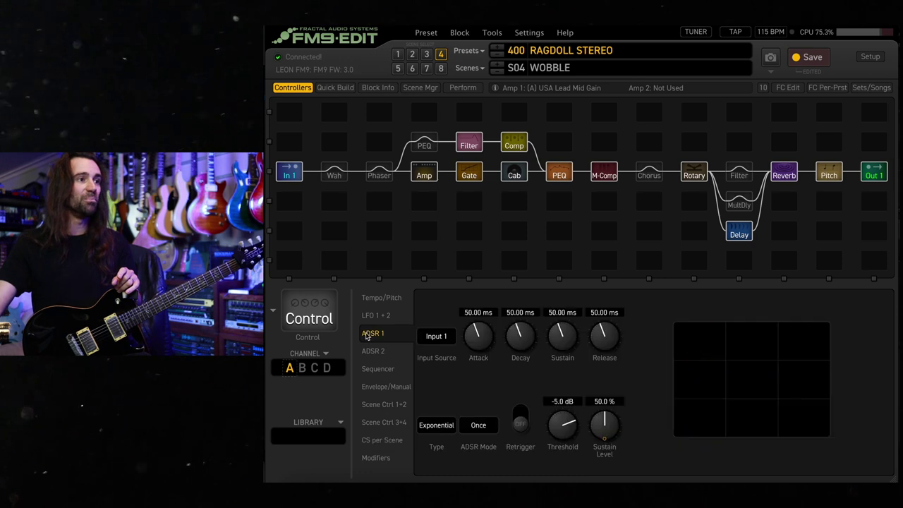
left_click(398, 69)
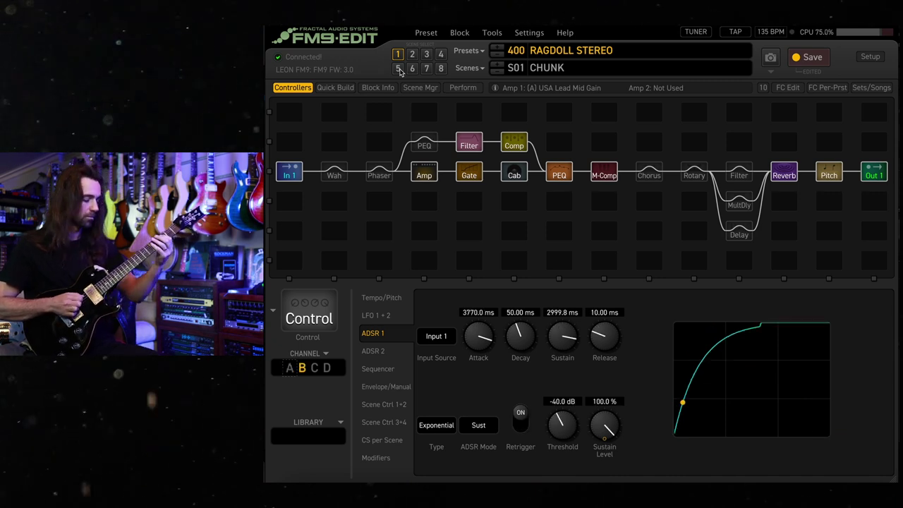
left_click(398, 69)
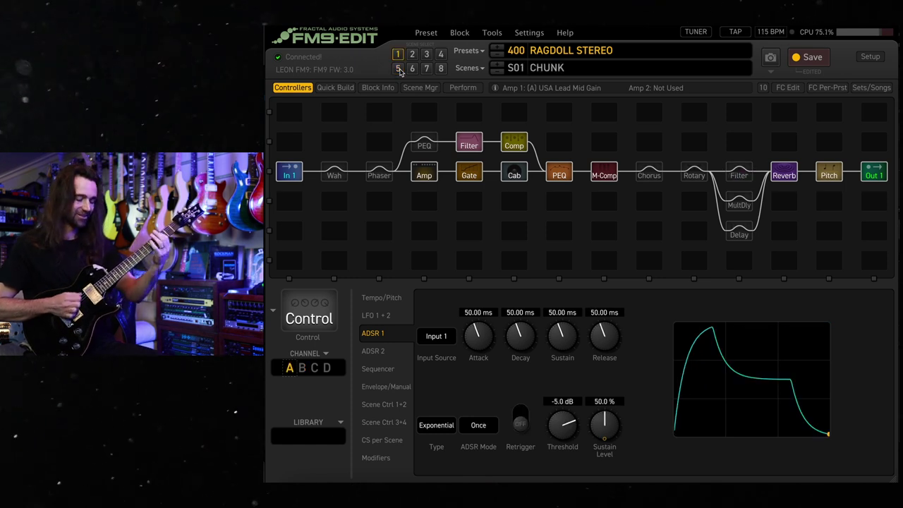
left_click(385, 169)
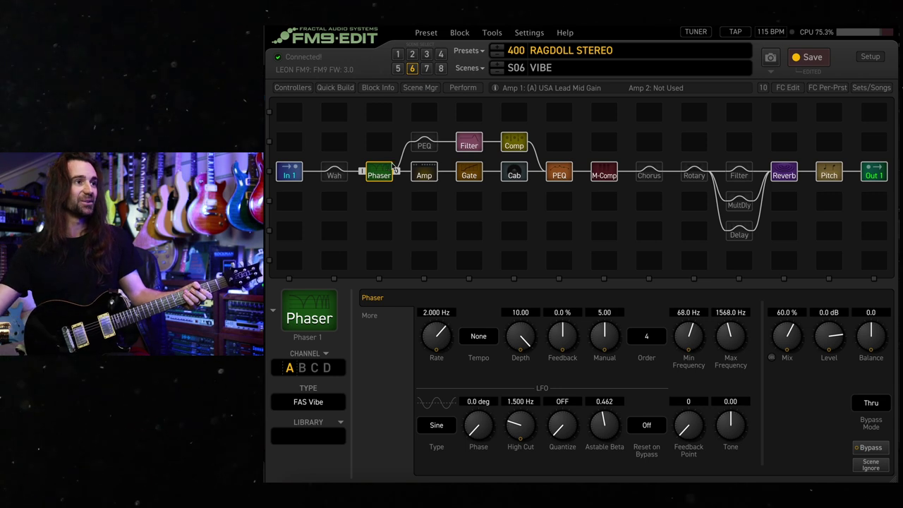
Step: Glance at the Wah block's settings, then return to the Phaser block
left_click(334, 172)
left_click(381, 172)
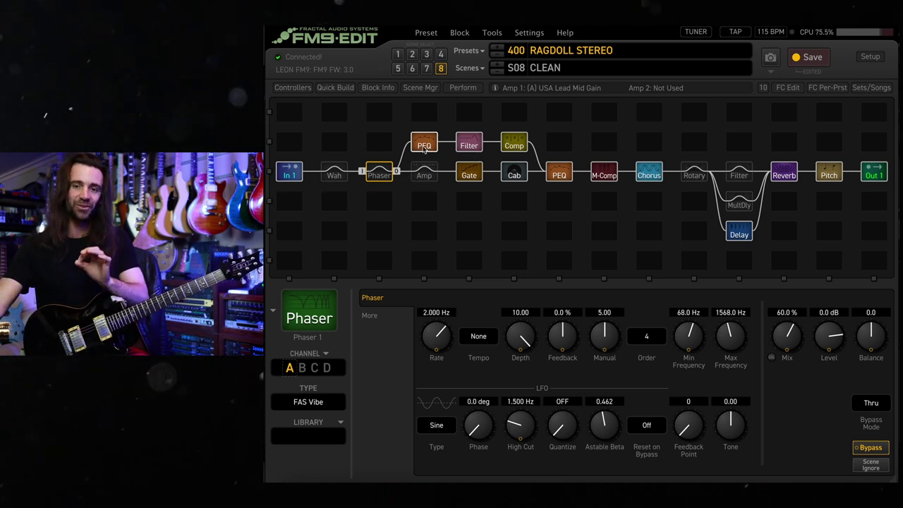
Step: Inspect the upper PEQ, Filter, Comp and Chorus, ending on Delay 1's Stereo BBD settings
left_click(424, 146)
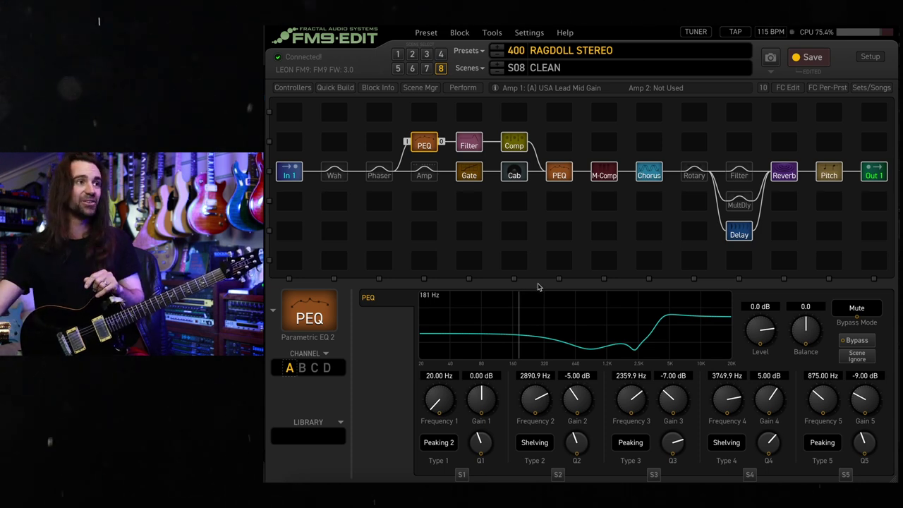
left_click(470, 144)
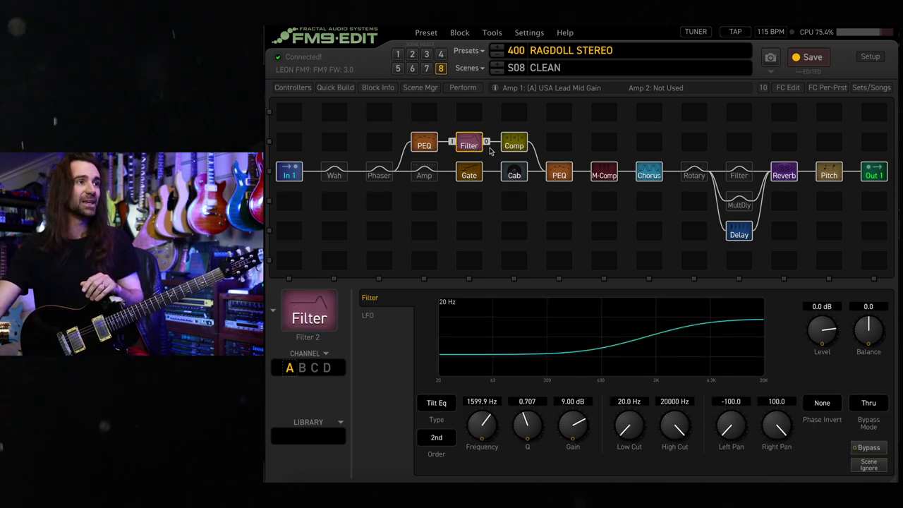
left_click(517, 145)
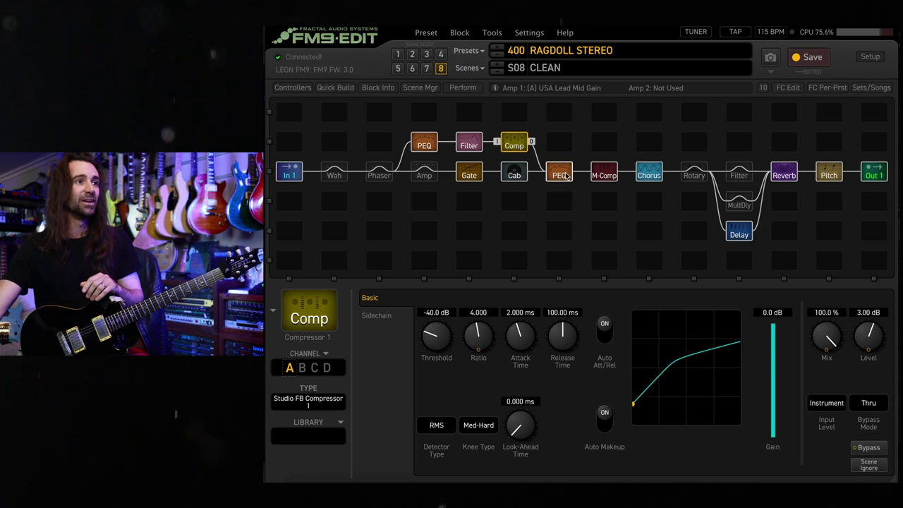
left_click(646, 173)
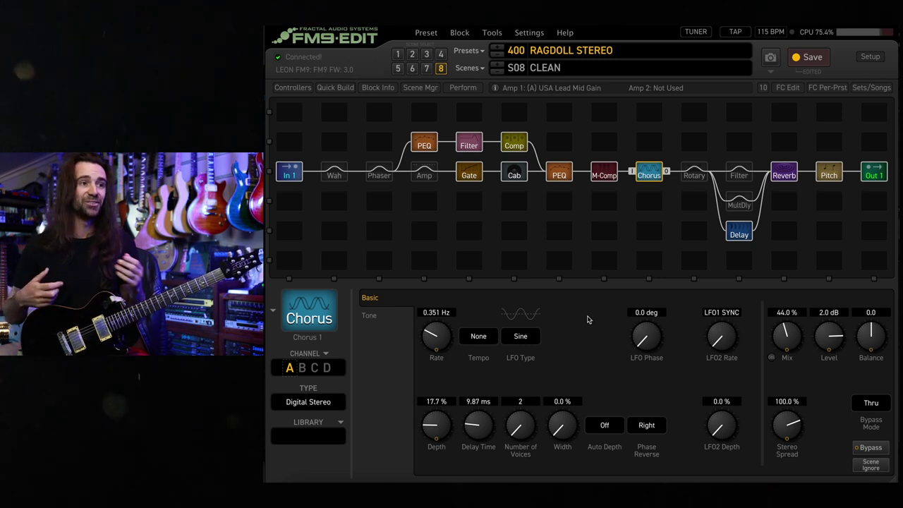
left_click(744, 235)
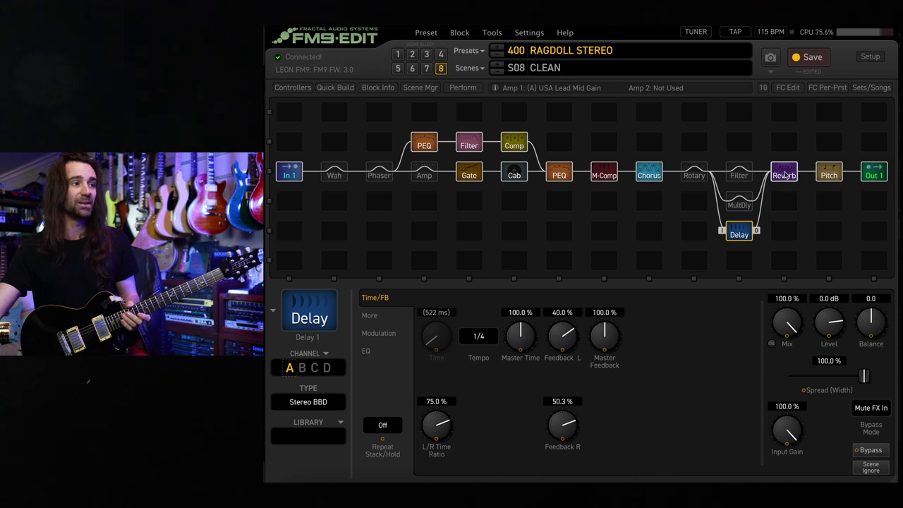
Step: View the Reverb block's settings, then return to the Delay block's settings
left_click(786, 176)
left_click(739, 236)
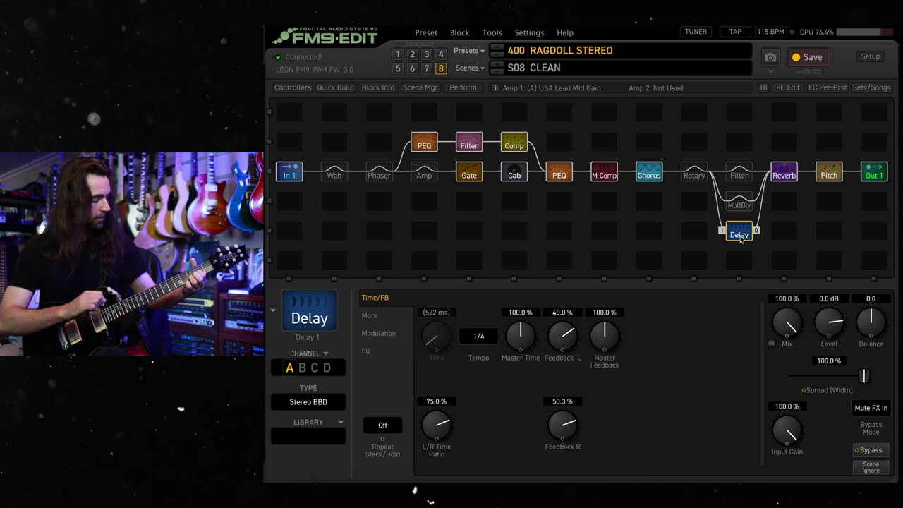
left_click(397, 54)
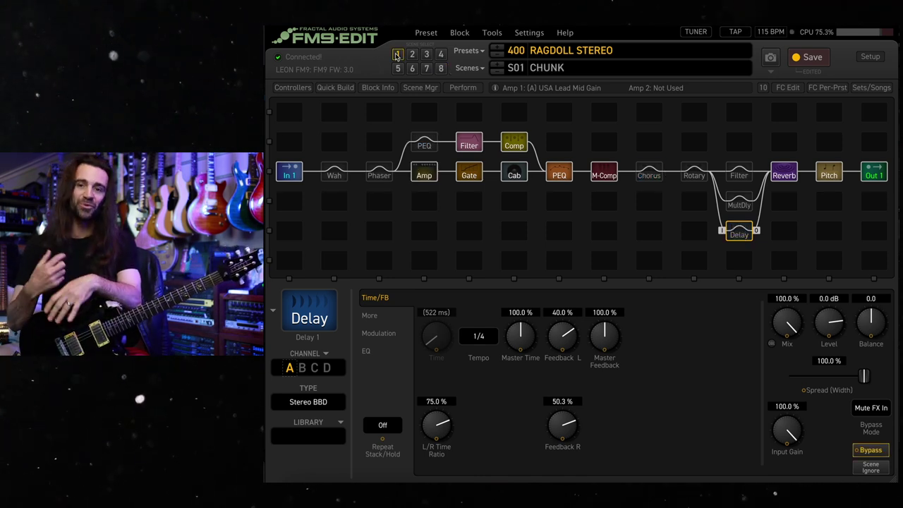